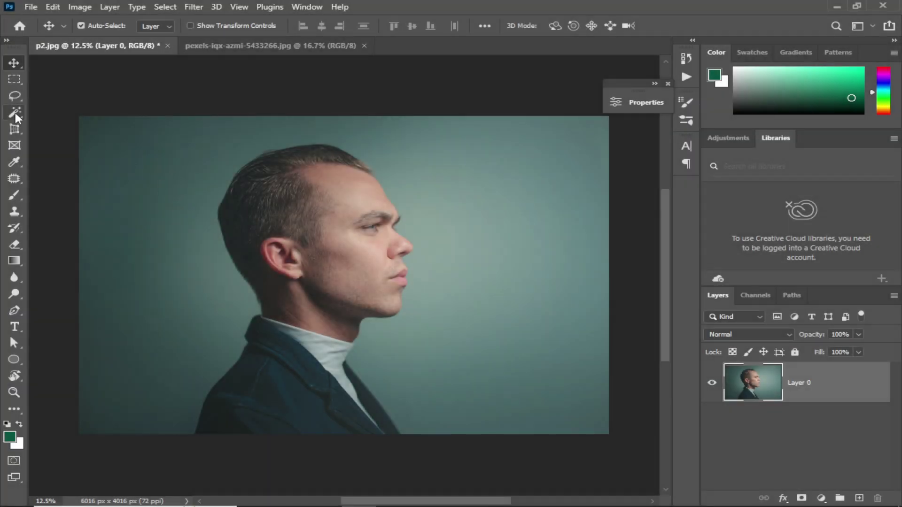
- Select the whole man with a size-324 Quick Selection brush, then Select Subject
left_click(15, 112)
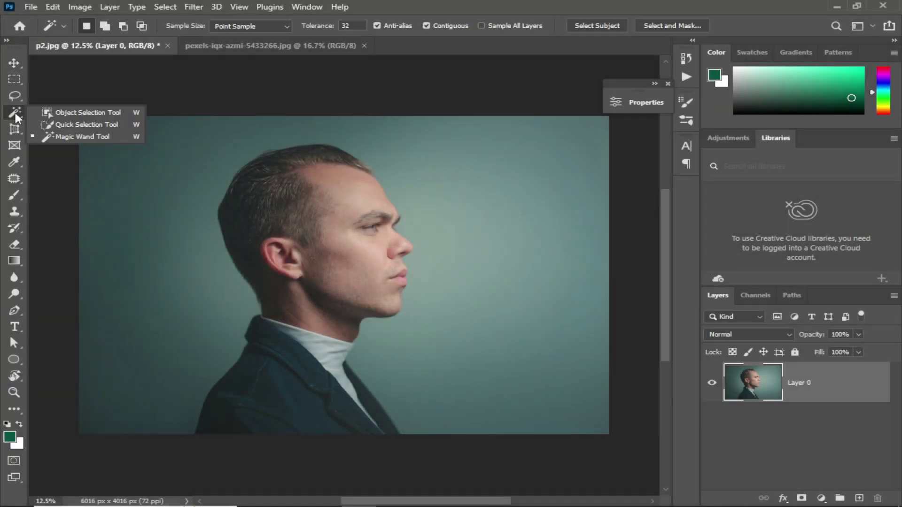
left_click(60, 123)
key("bracketright")
key("bracketright")
key("bracketright")
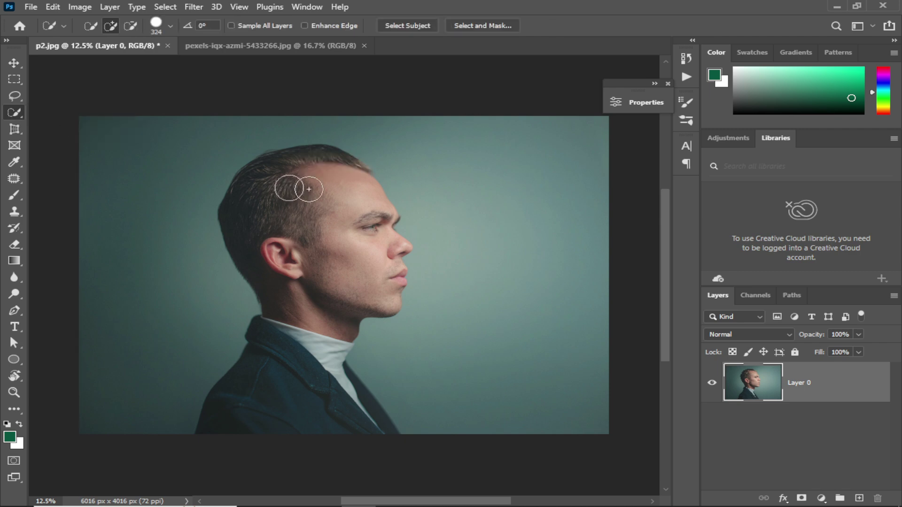
left_click_drag(313, 171, 296, 273)
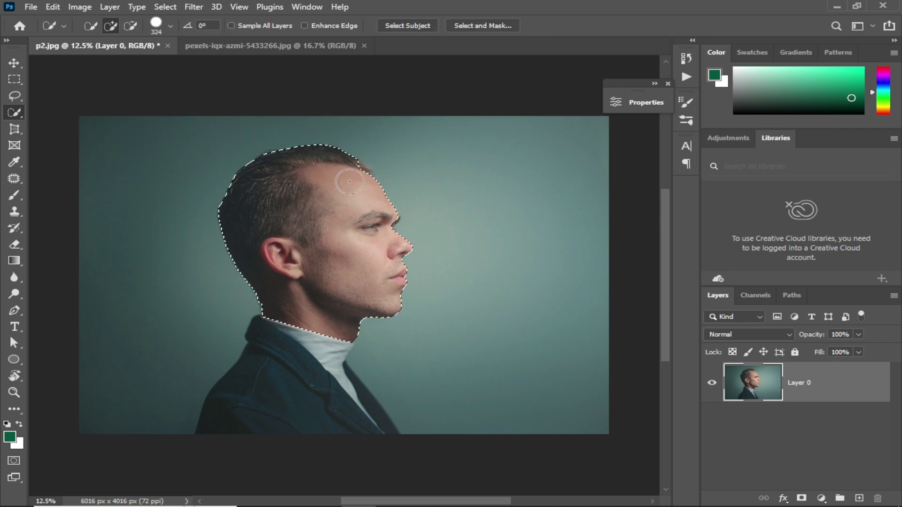
left_click(433, 27)
left_click(404, 199)
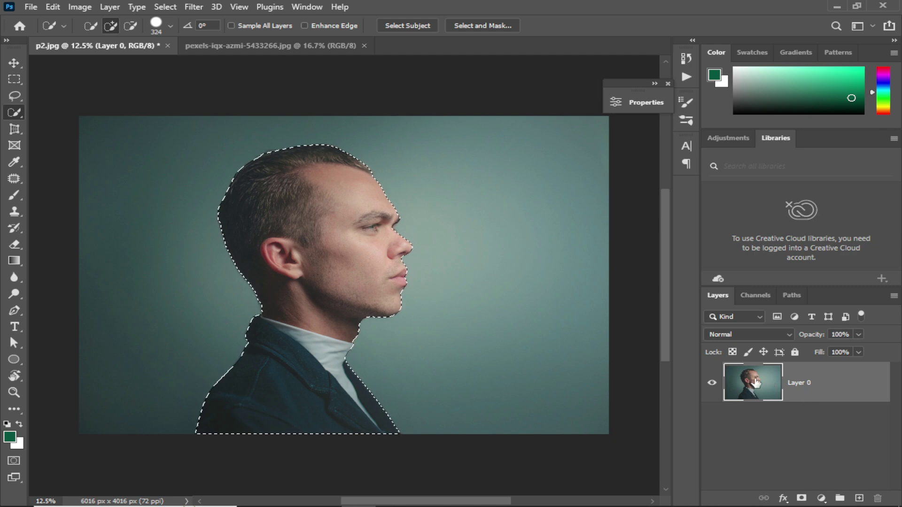
- Copy the selected man onto a new layer and hide the original photo layer
key("ctrl+j")
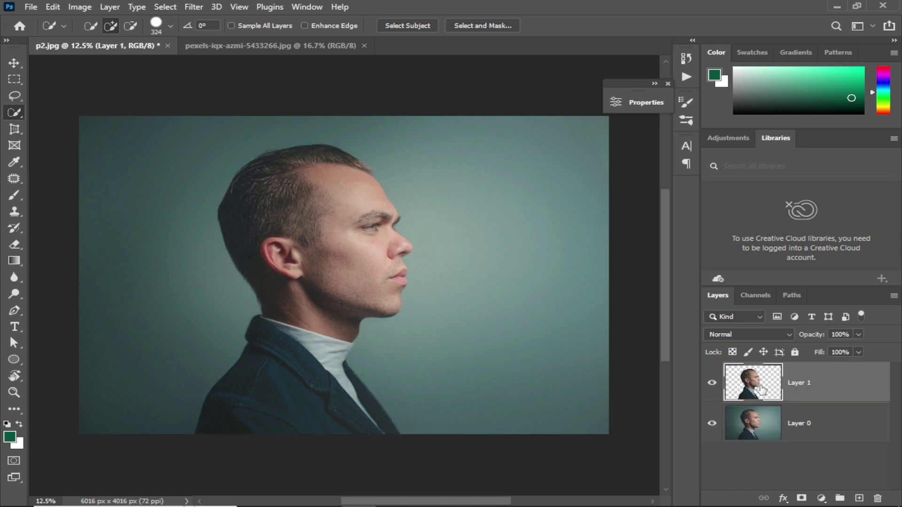
left_click(712, 427)
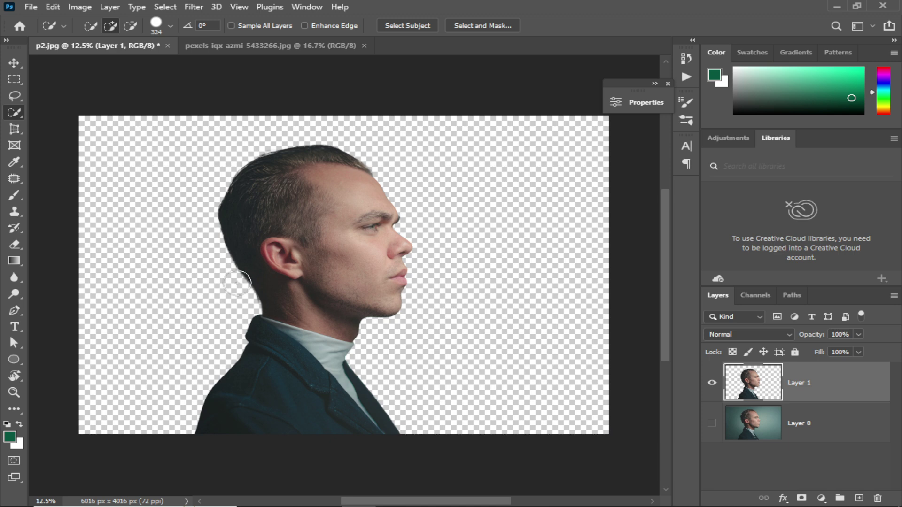
left_click(14, 63)
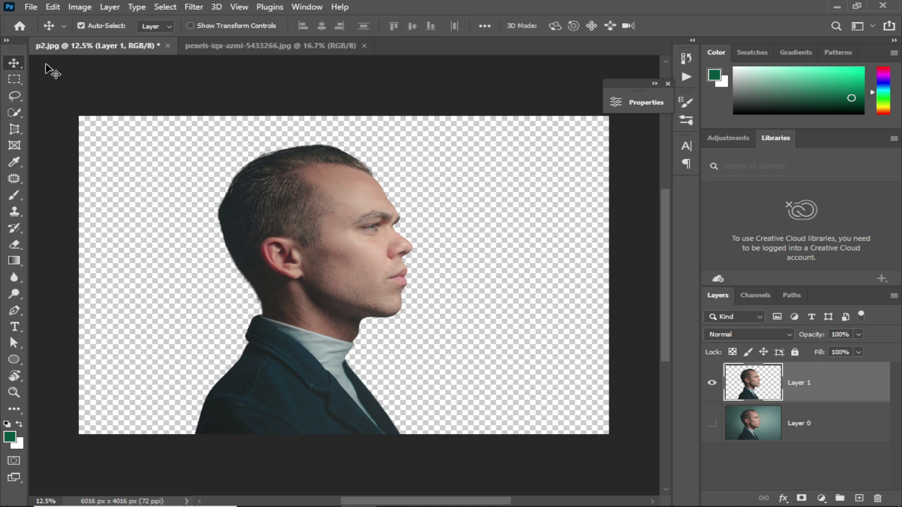
- Unlock the forest photo's Background layer and drag it into p2.jpg above the man
left_click(244, 46)
double_click(807, 378)
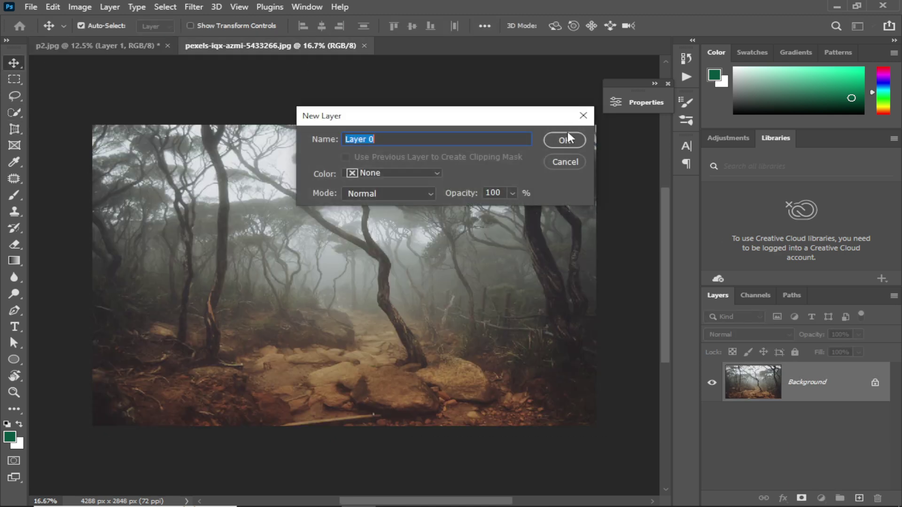
left_click(568, 139)
left_click_drag(753, 376, 106, 46)
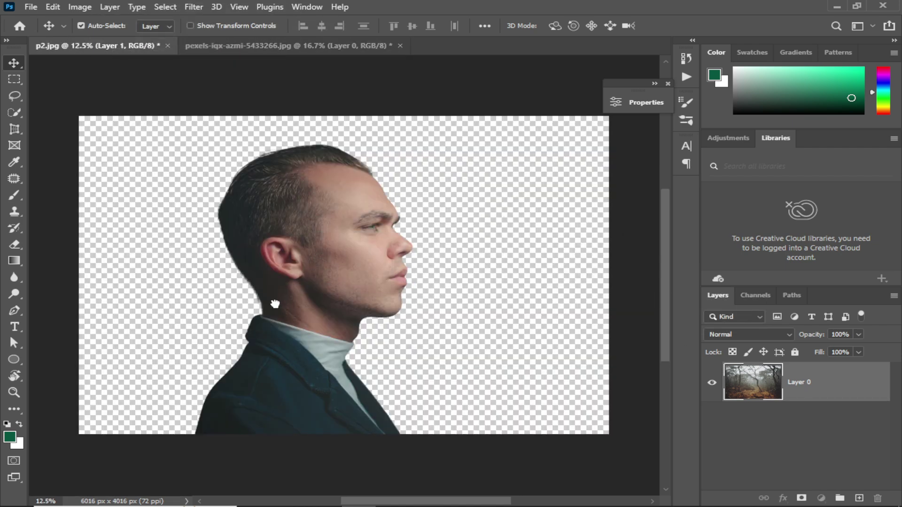
left_click_drag(105, 46, 274, 306)
left_click_drag(309, 264, 363, 208)
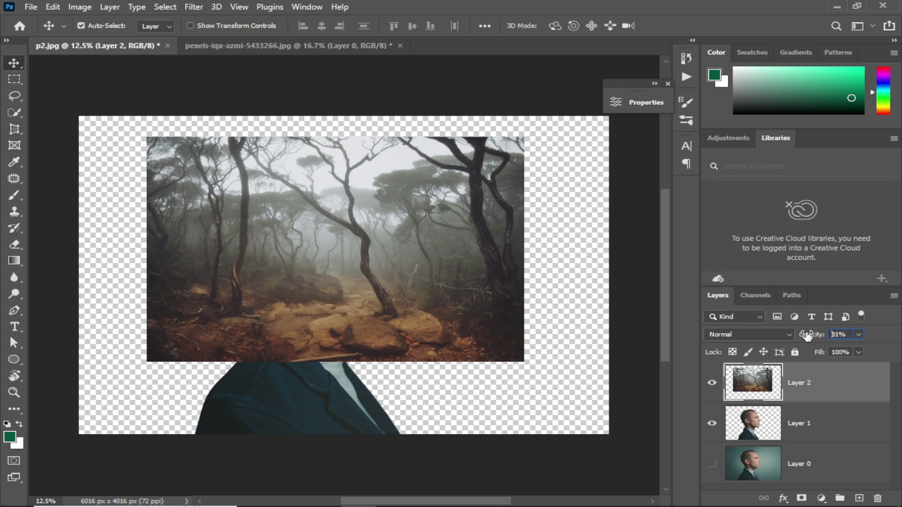
- Drop the forest layer to 67% then 61% opacity and align it over the head
type("67")
key("Return")
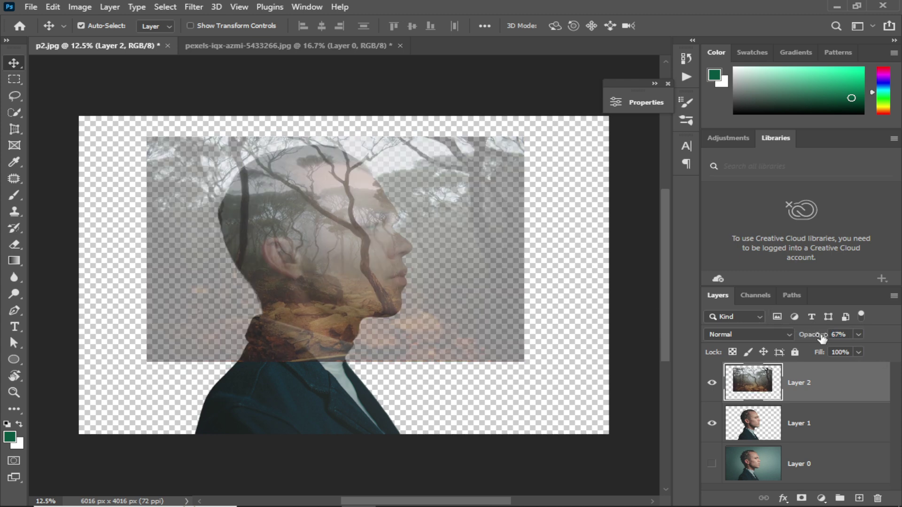
left_click(575, 311)
left_click_drag(453, 290, 446, 283)
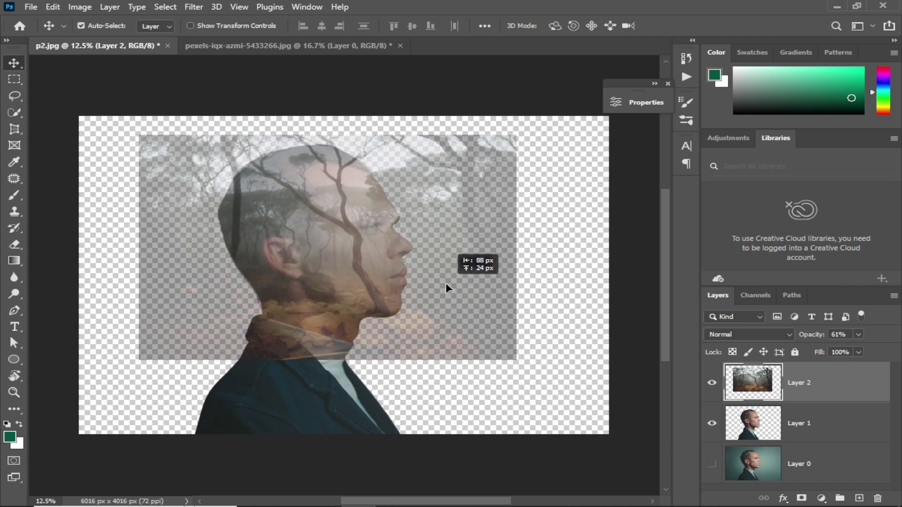
left_click_drag(446, 283, 434, 280)
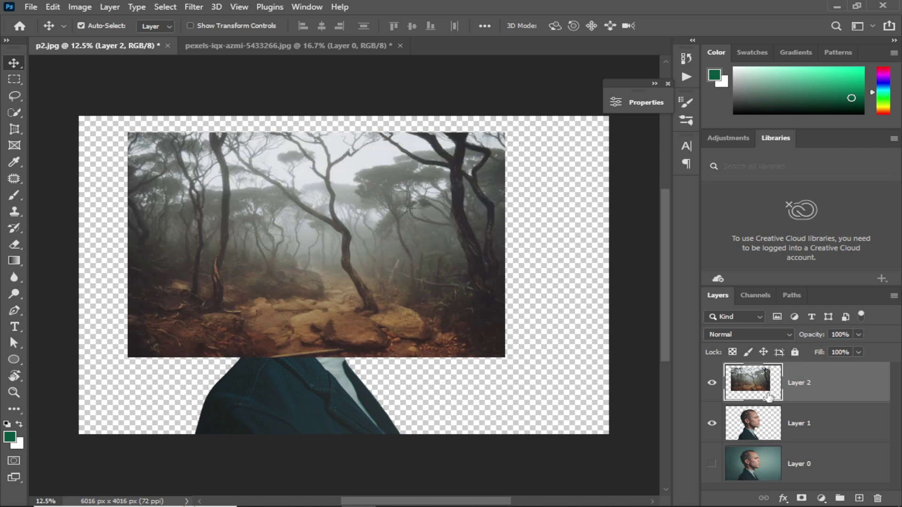
- Load Layer 1's silhouette as a selection and add it as the forest layer's mask
left_click(754, 425, "ctrl")
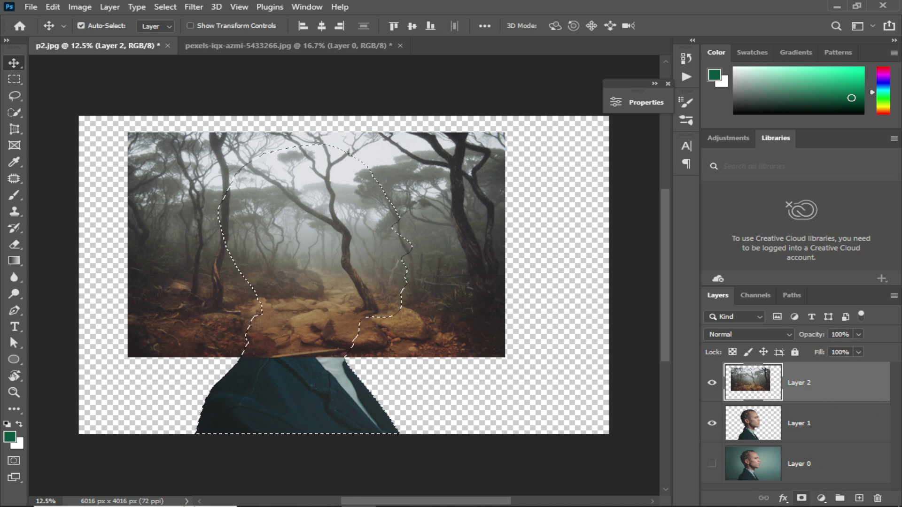
left_click(801, 499)
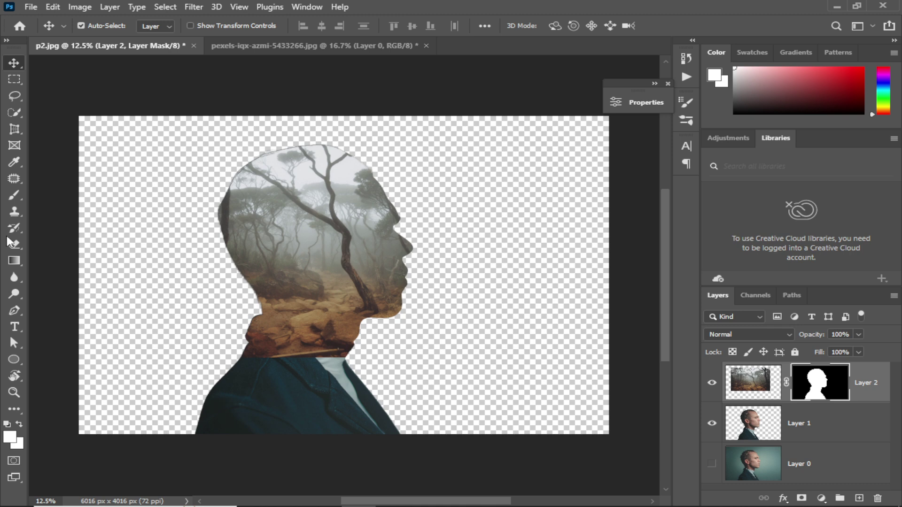
- Paint the mask with a ~483 px soft black brush to reveal the neck, turtleneck and collar
left_click(16, 194)
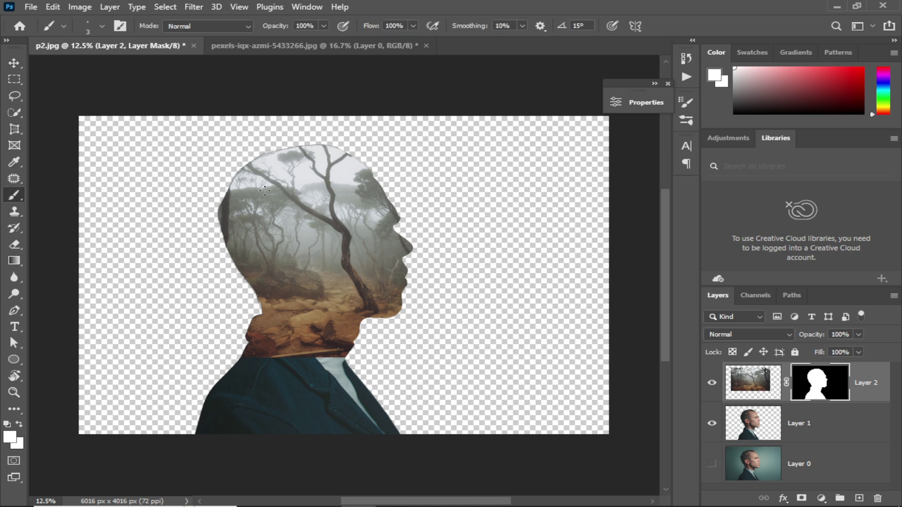
left_click_drag(235, 224, 250, 209)
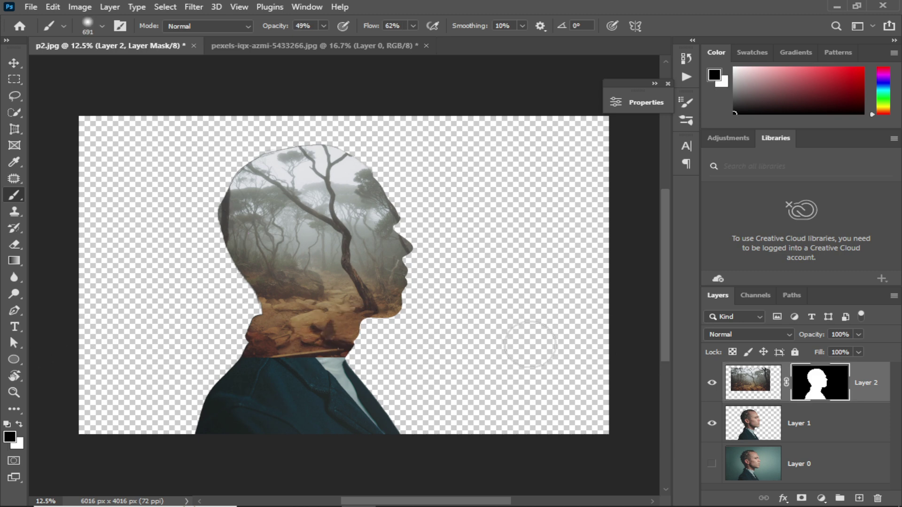
mouse_move(309, 376)
left_mouse_down()
mouse_move(342, 360)
mouse_move(226, 371)
mouse_move(290, 368)
left_mouse_up()
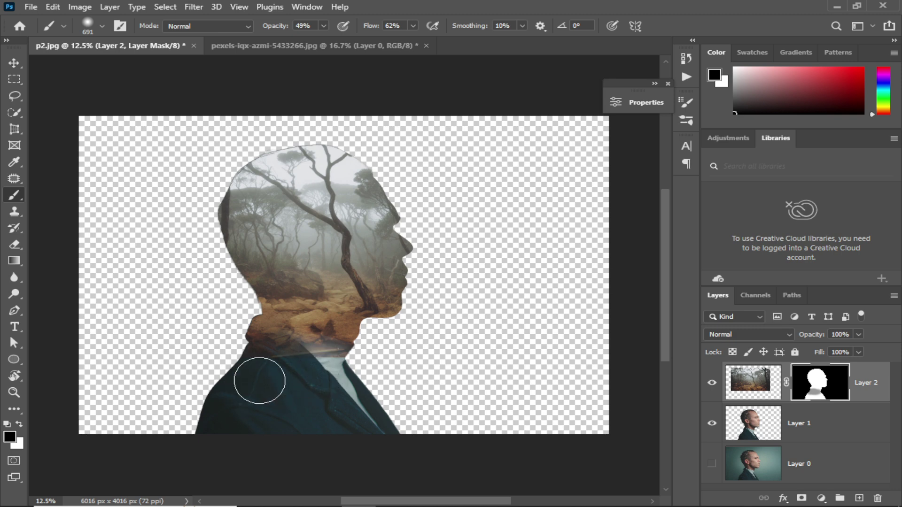
scroll(262, 379, "up", 1, "alt")
scroll(268, 381, "up", 2, "alt")
mouse_move(404, 365)
left_mouse_down()
mouse_move(359, 368)
mouse_move(372, 373)
left_mouse_up()
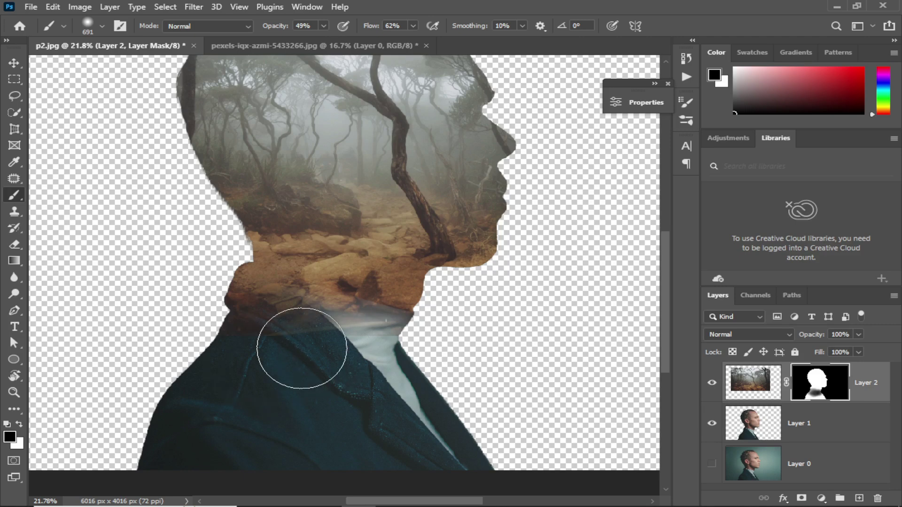
scroll(292, 339, "up", 1, "alt")
scroll(292, 342, "up", 1, "alt")
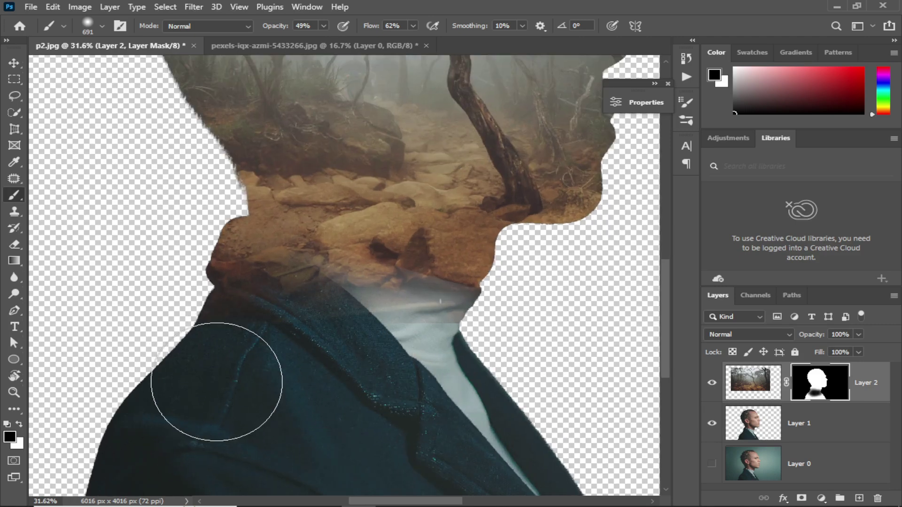
left_click_drag(383, 332, 452, 352)
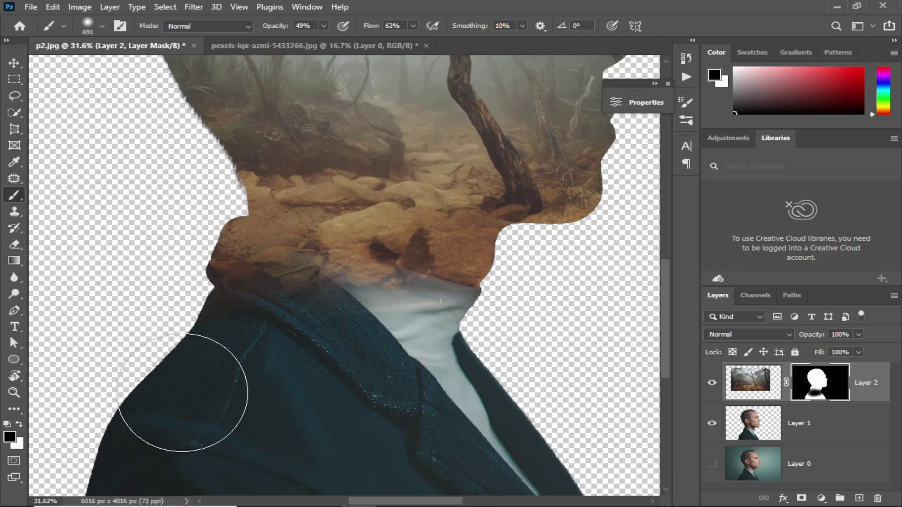
scroll(266, 368, "down", 2, "alt")
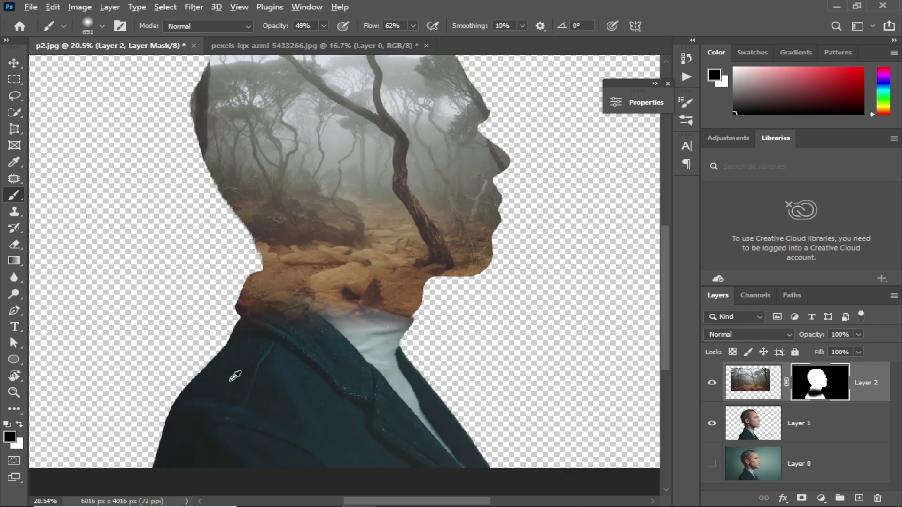
scroll(237, 376, "down", 2, "alt")
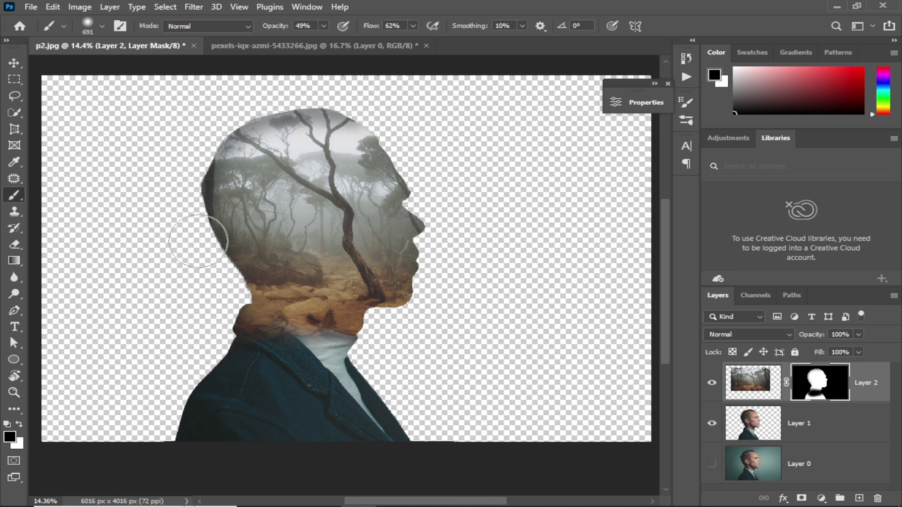
- Blend the forest along the top and back of the head, keeping trees over the ear
left_click_drag(238, 312, 245, 296)
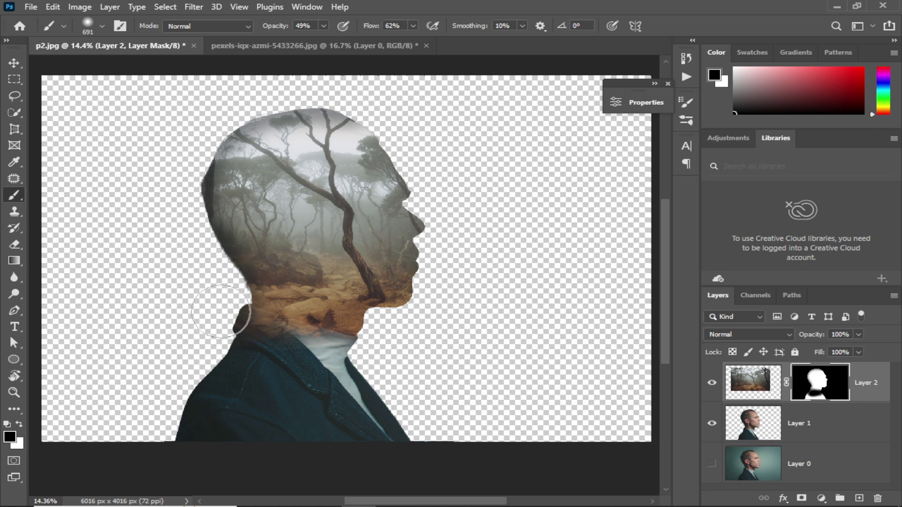
key("ctrl+z")
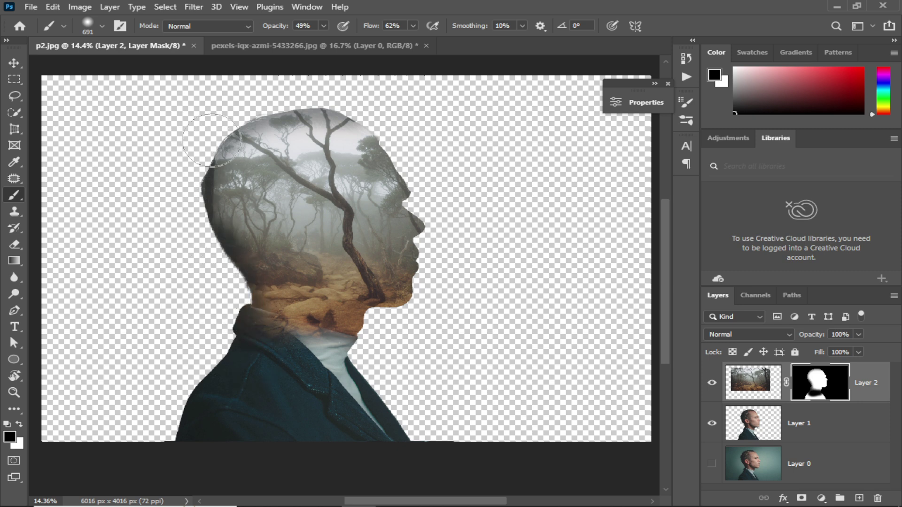
mouse_move(211, 140)
left_mouse_down()
mouse_move(285, 130)
mouse_move(252, 221)
mouse_move(243, 214)
left_mouse_up()
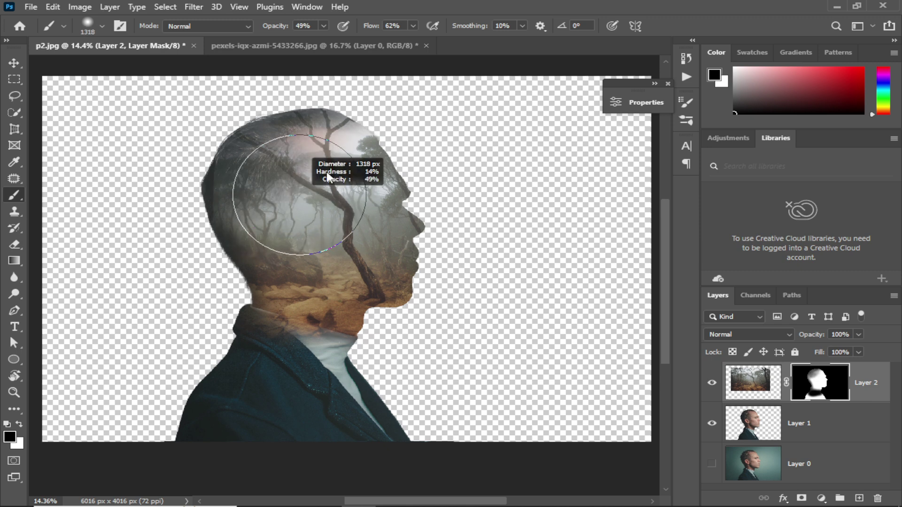
mouse_move(262, 184)
left_mouse_down()
mouse_move(299, 276)
mouse_move(273, 215)
left_mouse_up()
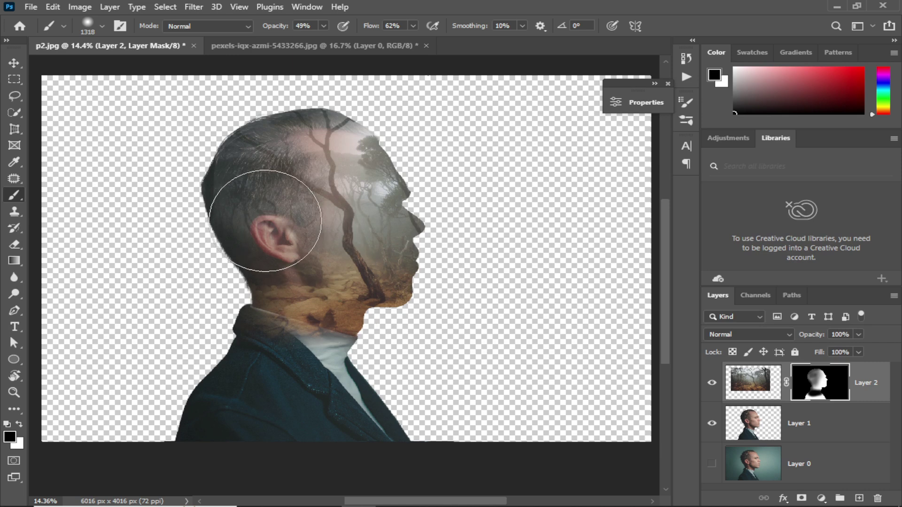
key("x")
left_click_drag(262, 161, 302, 292)
left_click_drag(268, 161, 202, 159)
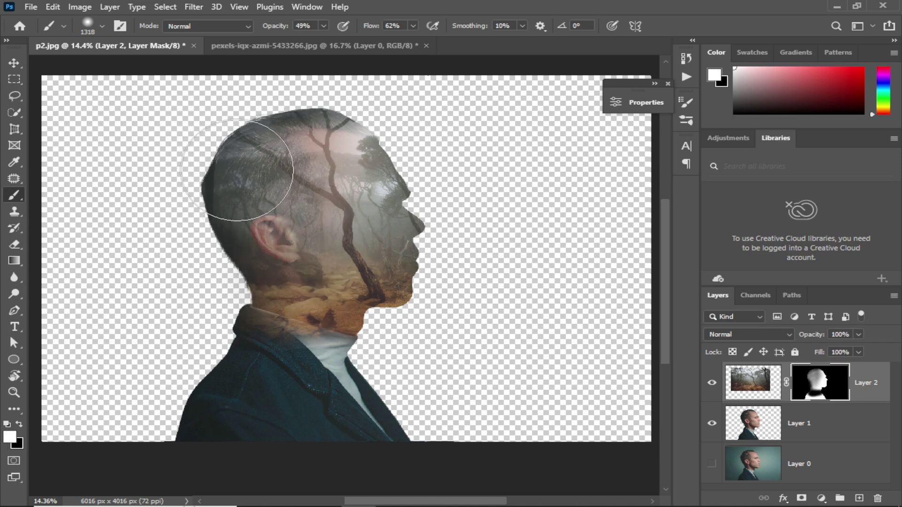
- Reveal the eye, nose, lips, chin and lower cheek with a smaller black brush
key("x")
right_click(493, 226, "alt")
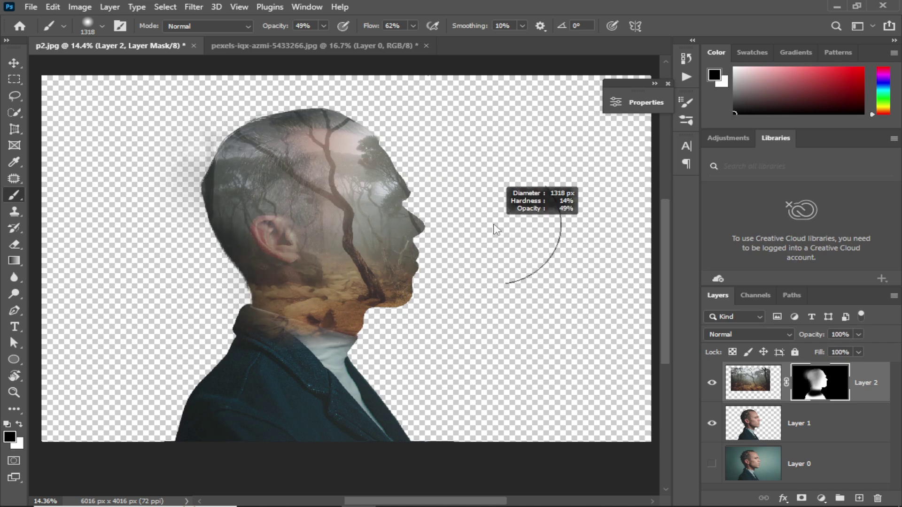
left_click_drag(438, 264, 409, 295)
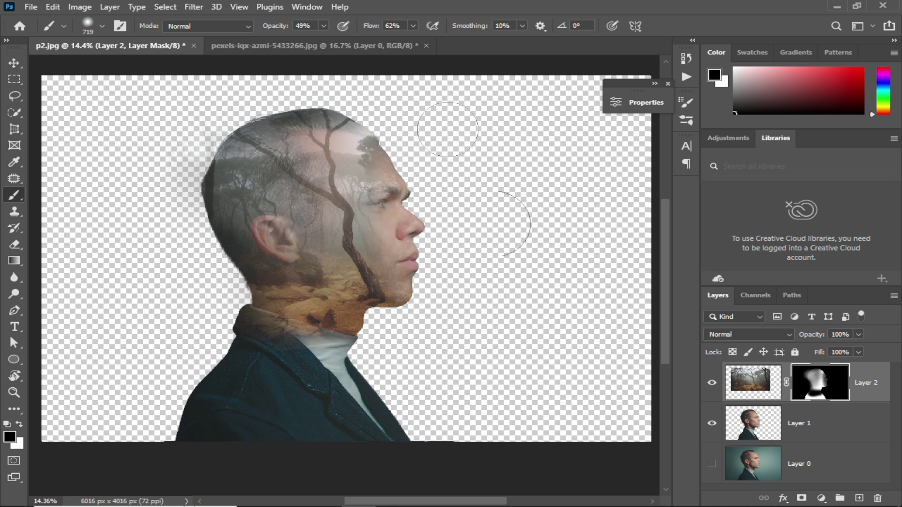
left_click_drag(392, 240, 410, 348)
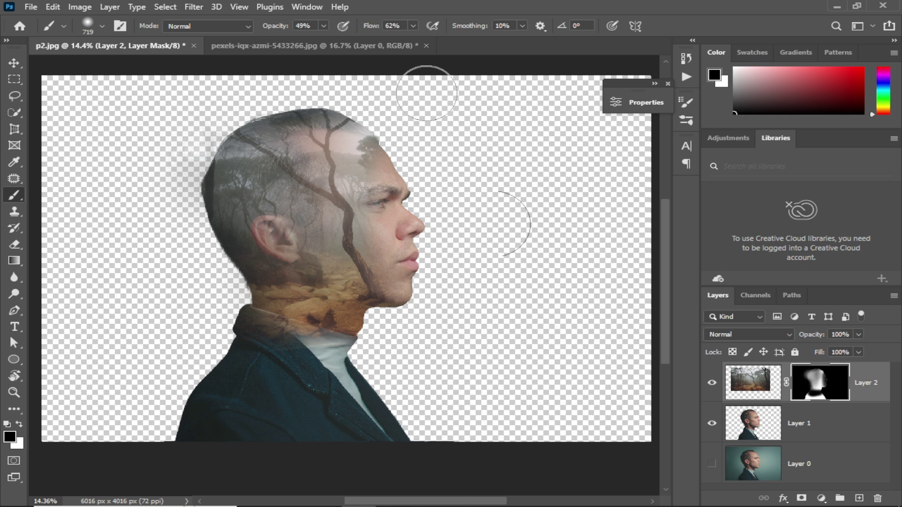
- Paint soft fog back in left of the head with a larger white brush
right_click(455, 143, "alt")
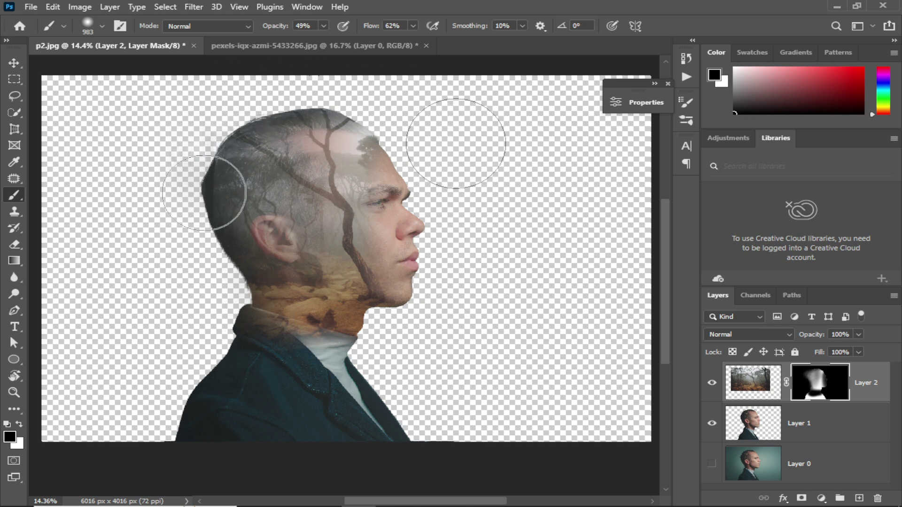
key("x")
left_click_drag(192, 150, 197, 131)
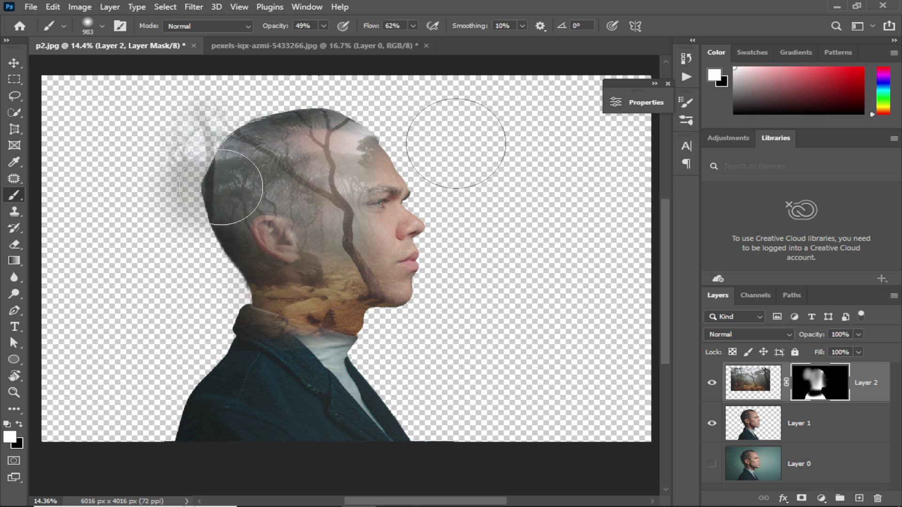
left_click_drag(231, 185, 211, 171)
key("x")
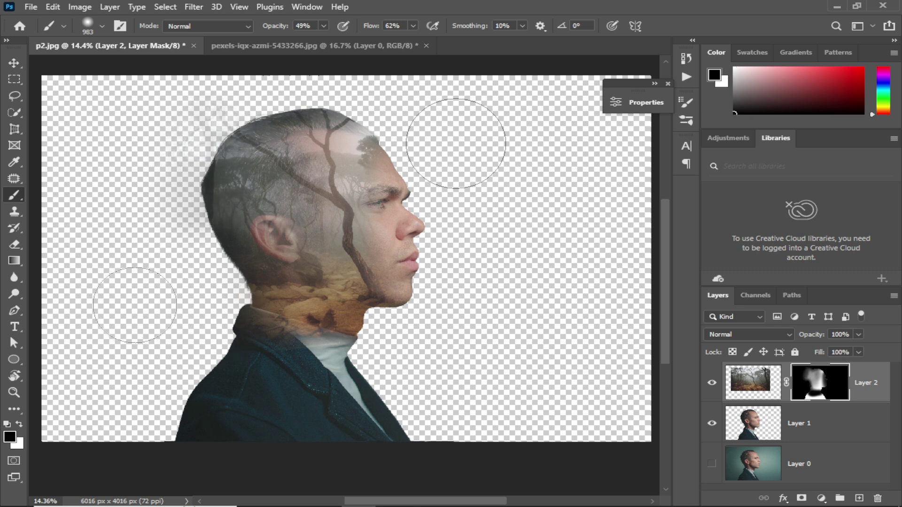
scroll(218, 289, "down", 2)
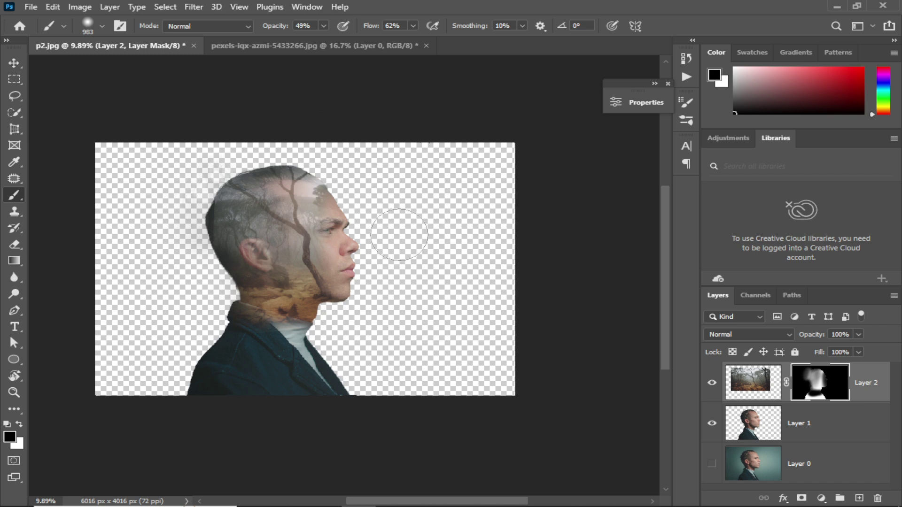
scroll(336, 237, "up", 1)
scroll(336, 236, "up", 1)
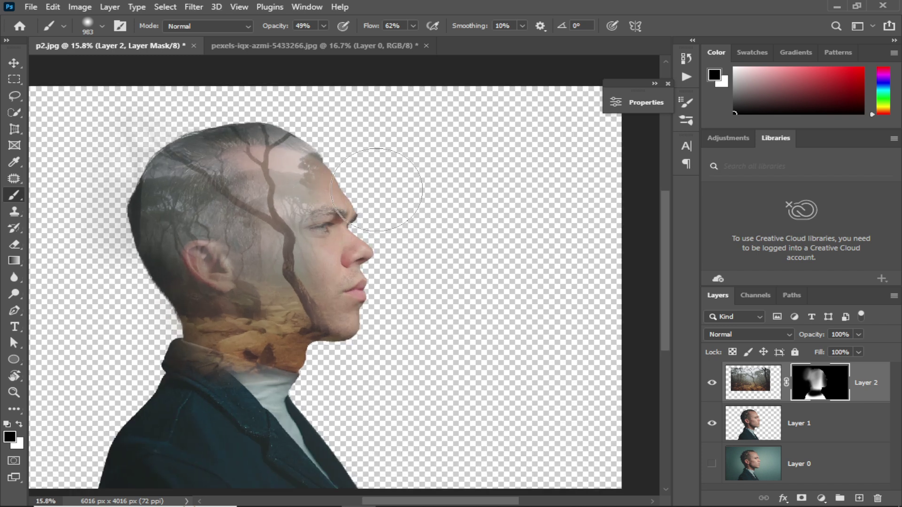
- Restore the forest over the forehead with white, then return to black
key("x")
mouse_move(301, 141)
left_mouse_down()
mouse_move(235, 211)
mouse_move(151, 207)
mouse_move(86, 176)
left_mouse_up()
key("x")
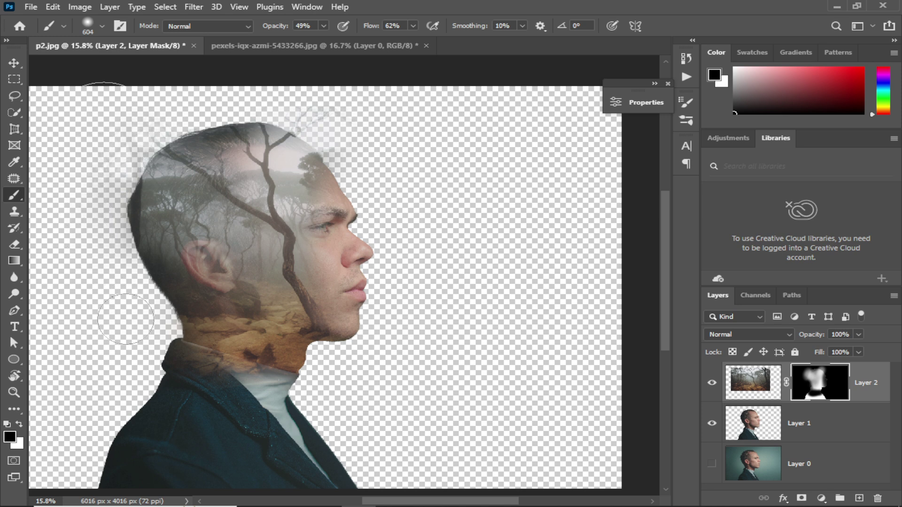
scroll(151, 302, "up", 1)
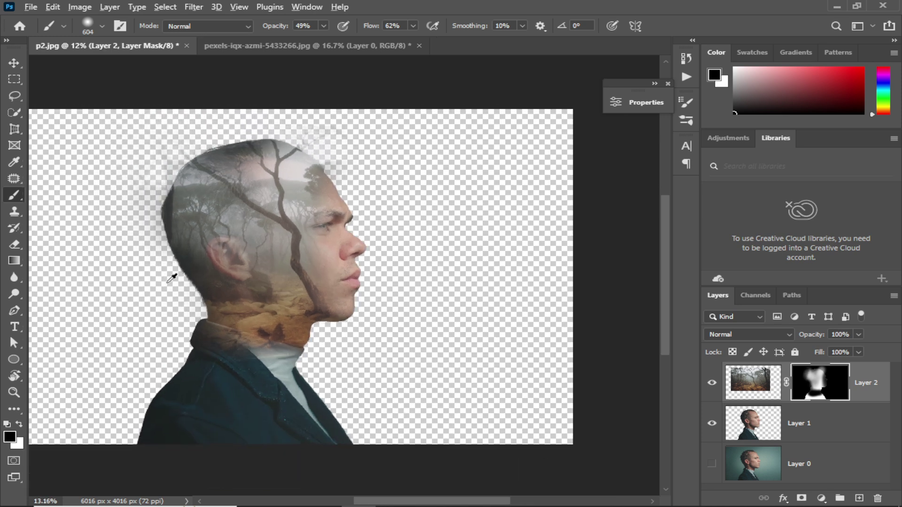
scroll(174, 278, "up", 1)
scroll(348, 179, "down", 1)
scroll(348, 179, "down", 1)
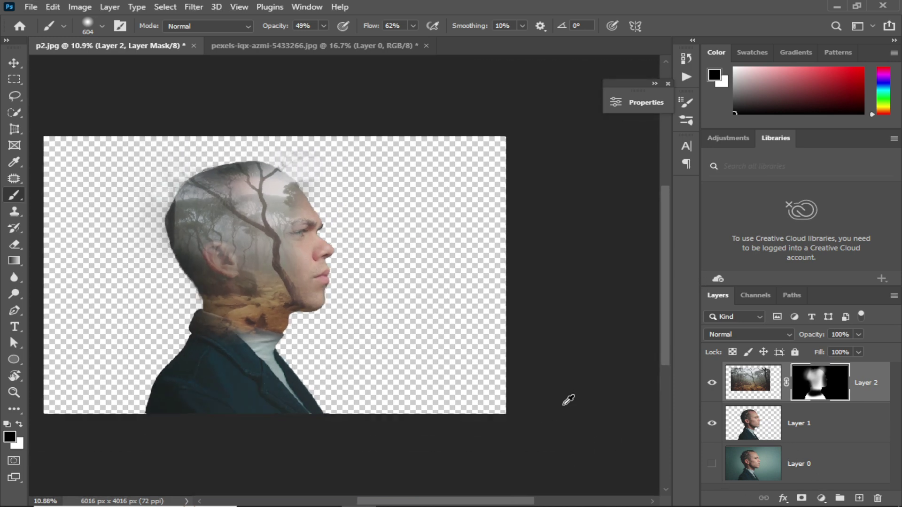
scroll(364, 322, "up", 1)
scroll(477, 336, "up", 1)
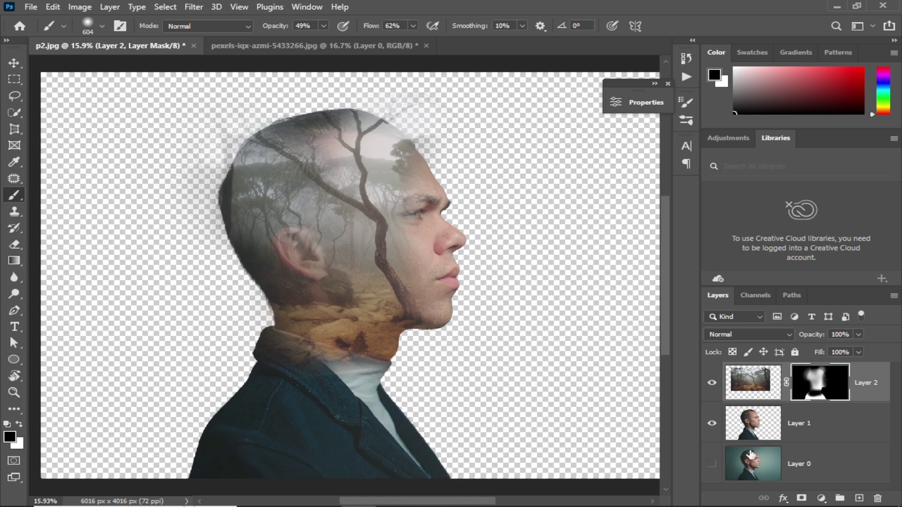
- Add a white Solid Color fill beneath Layer 1, then reselect Layer 2's mask in black
left_click(820, 497)
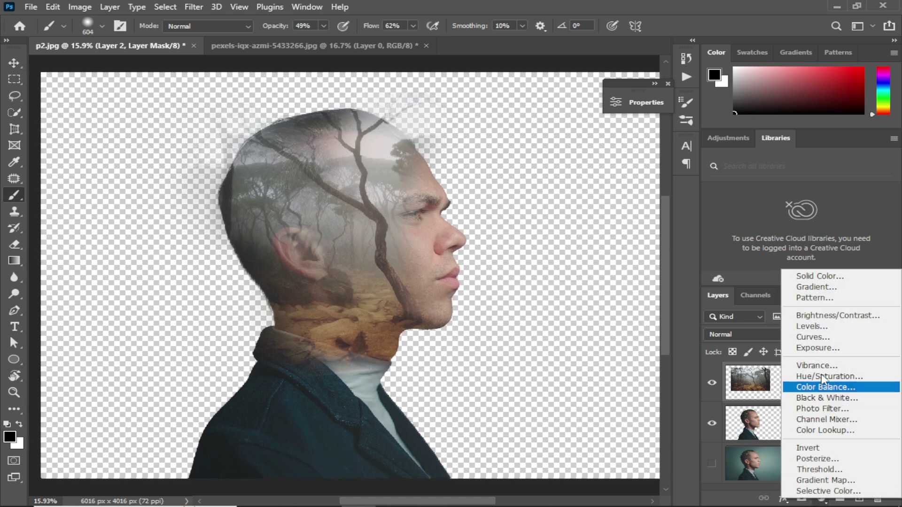
left_click(844, 281)
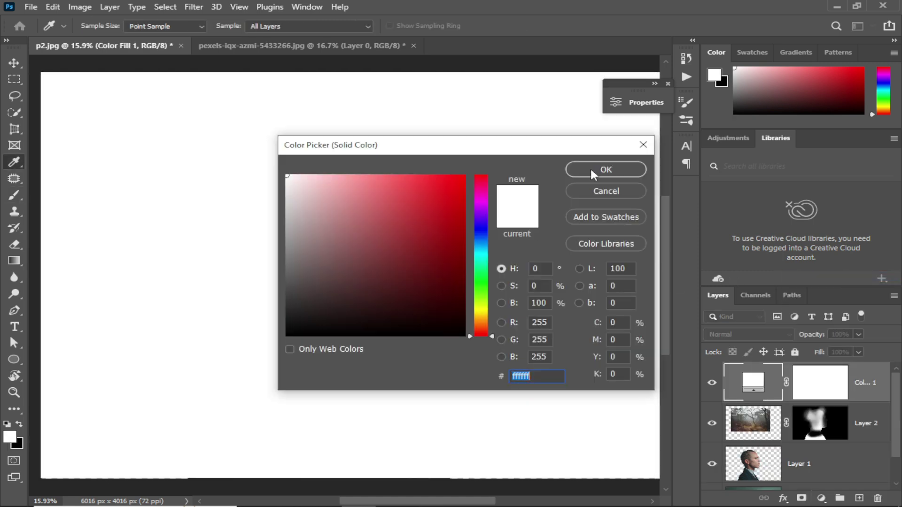
left_click(593, 175)
scroll(786, 413, "down", 1)
scroll(785, 414, "up", 1)
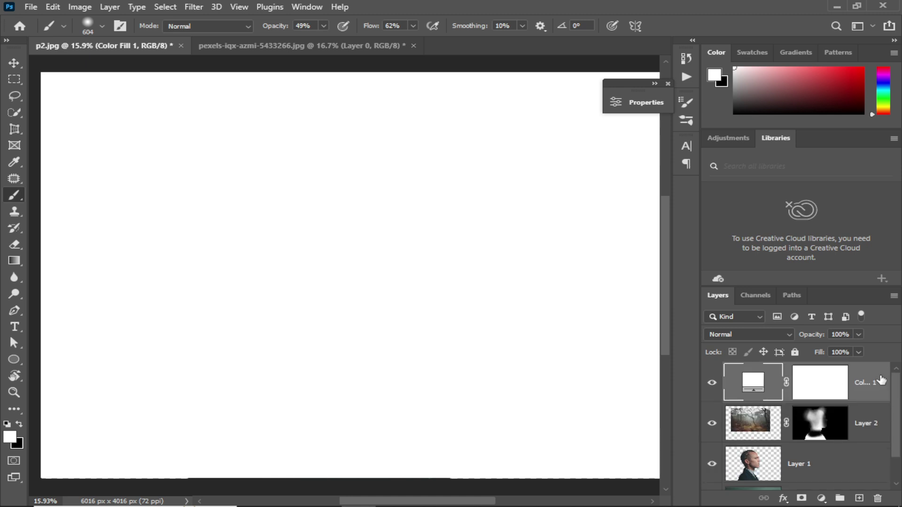
mouse_move(881, 380)
left_mouse_down()
mouse_move(860, 493)
mouse_move(822, 489)
left_mouse_up()
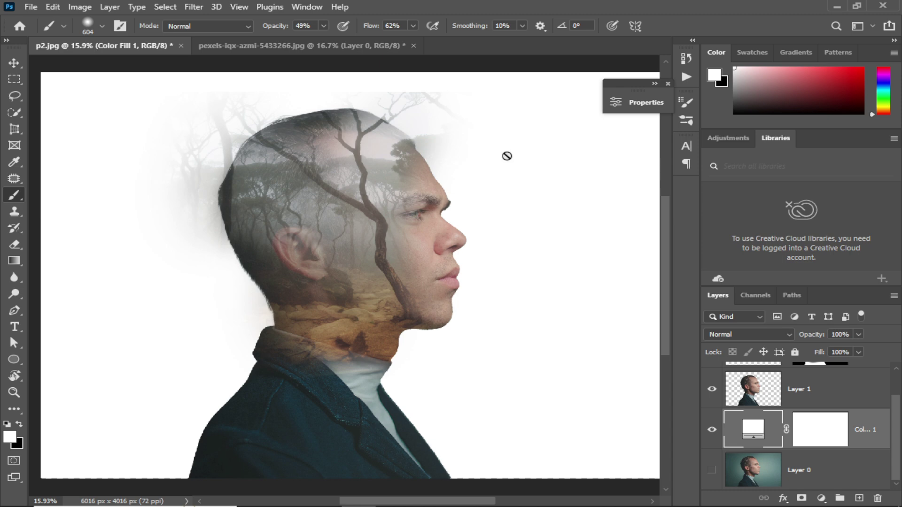
scroll(763, 397, "up", 1)
left_click(820, 382)
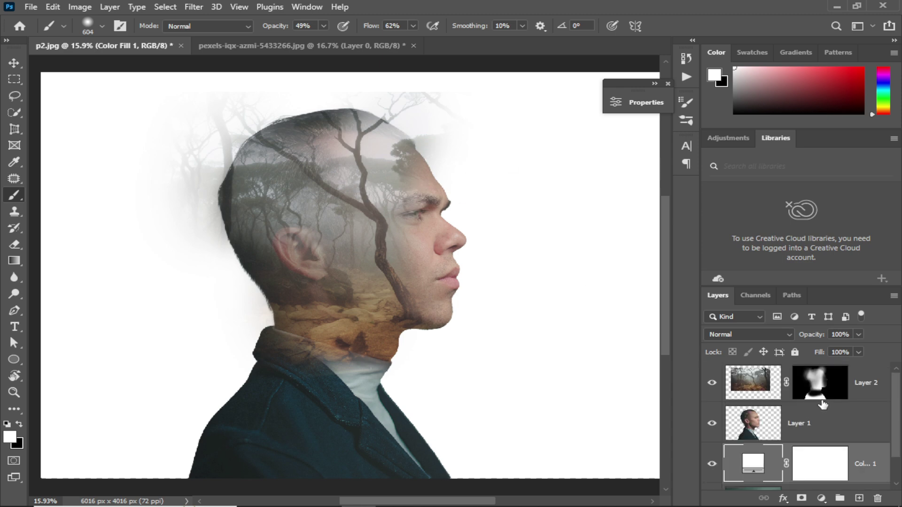
key("x")
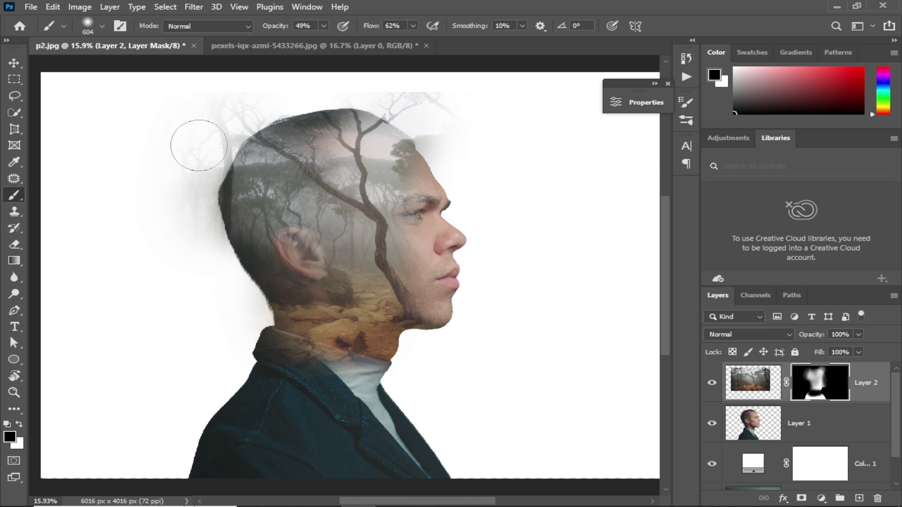
- Paint out the faint trees beside and above the head with a 100% opacity black brush
key("0")
left_click_drag(207, 134, 191, 194)
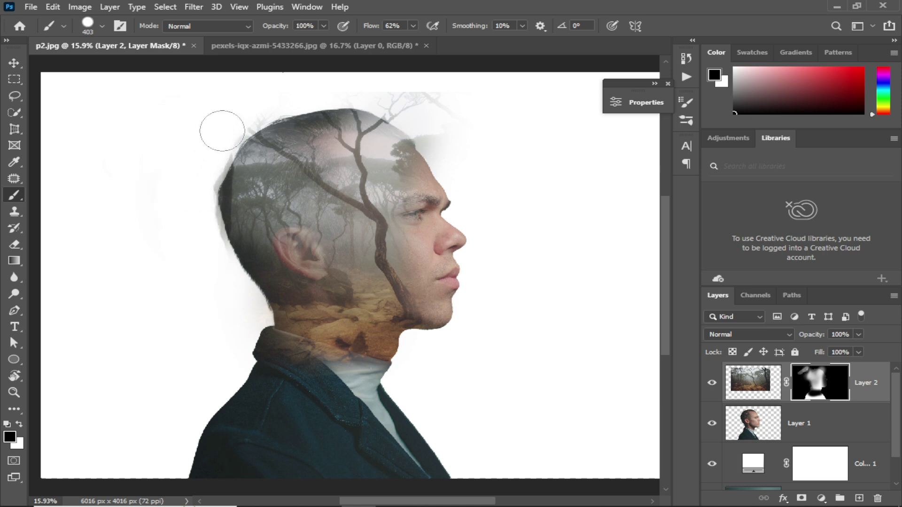
left_click_drag(213, 154, 197, 192)
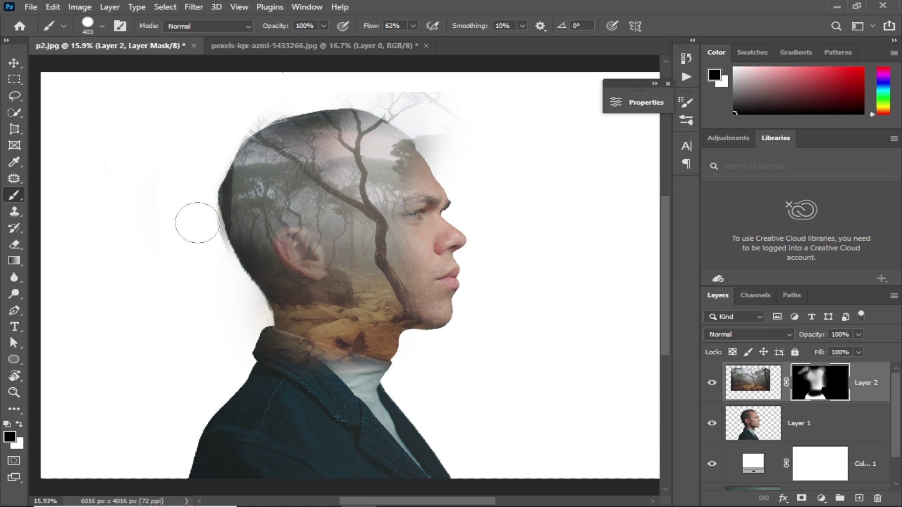
mouse_move(355, 82)
left_mouse_down()
mouse_move(459, 110)
mouse_move(423, 104)
mouse_move(459, 145)
mouse_move(398, 101)
mouse_move(344, 83)
mouse_move(274, 90)
mouse_move(201, 140)
left_mouse_up()
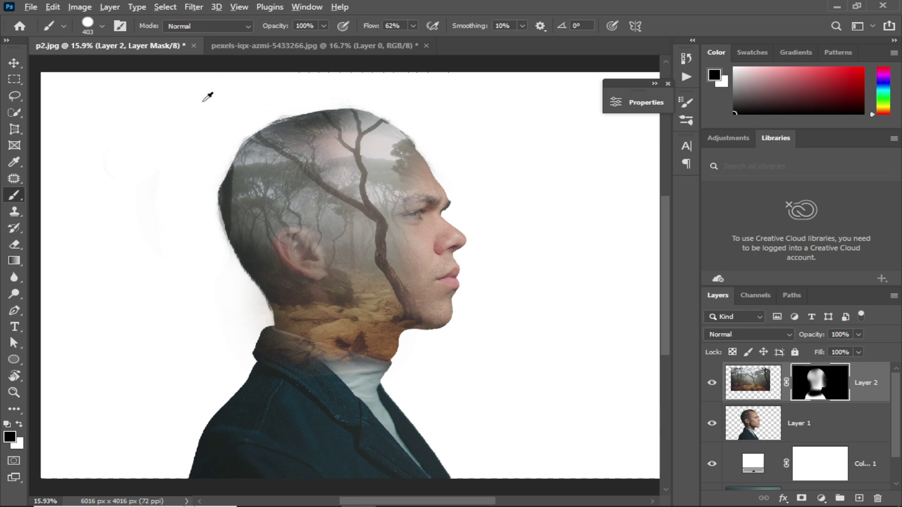
scroll(208, 96, "down", 3, "alt")
scroll(207, 97, "down", 2, "alt")
key("v")
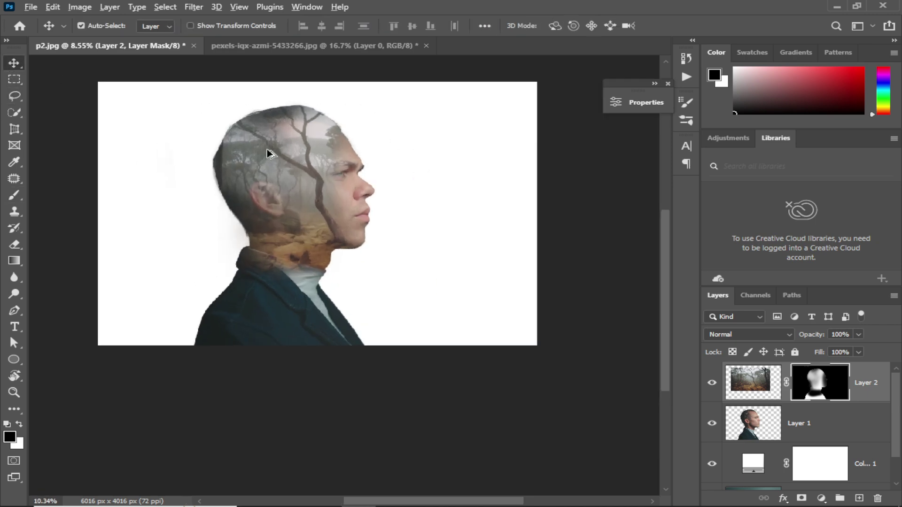
scroll(277, 150, "up", 2, "alt")
scroll(291, 143, "up", 3, "alt")
scroll(346, 116, "up", 1, "alt")
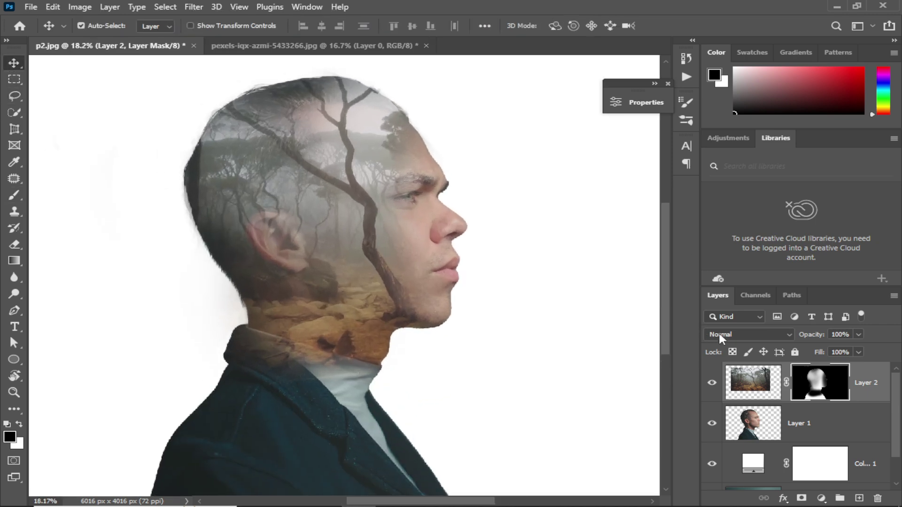
- Open Color Fill 1's colour picker and sample tones from the portrait
double_click(752, 465)
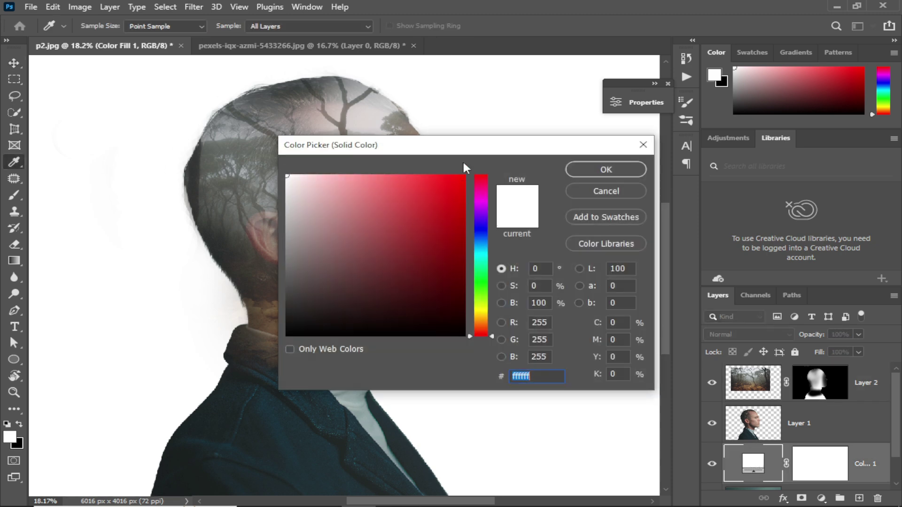
left_click_drag(475, 149, 593, 137)
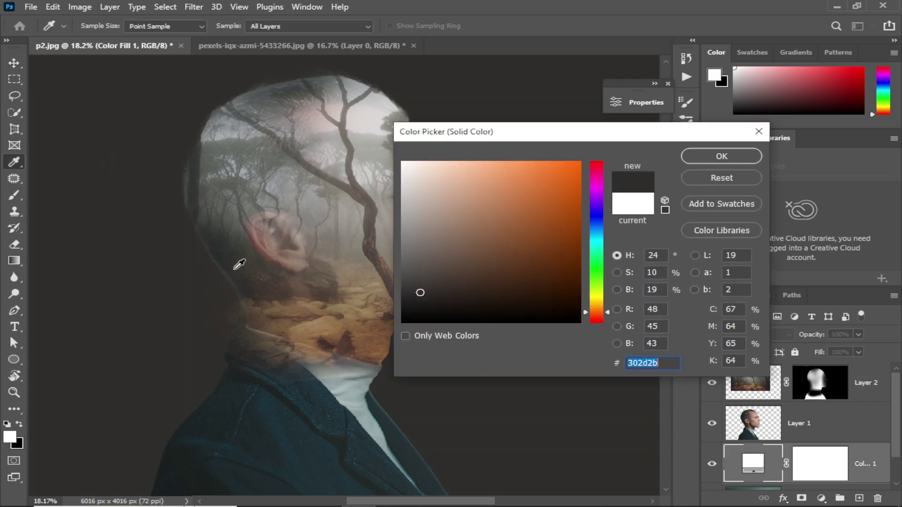
left_click(260, 280)
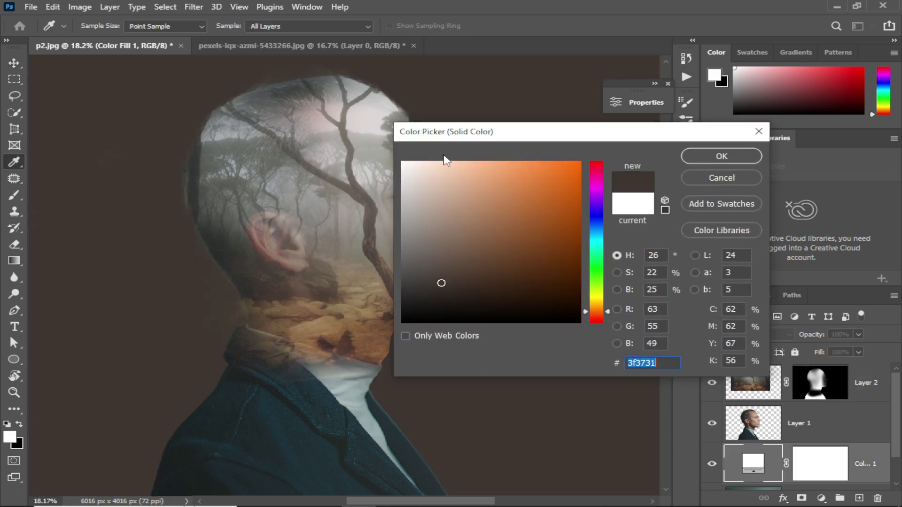
left_click_drag(479, 133, 601, 146)
key("alt")
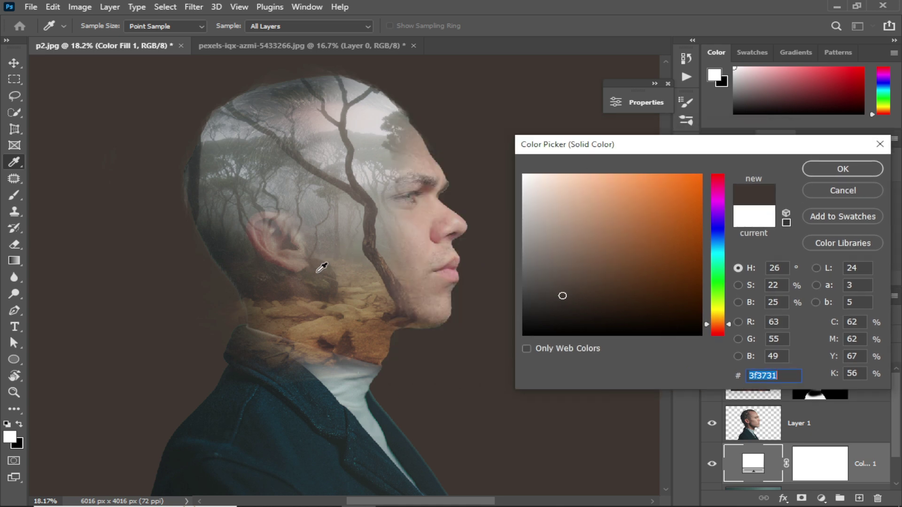
left_click(376, 266)
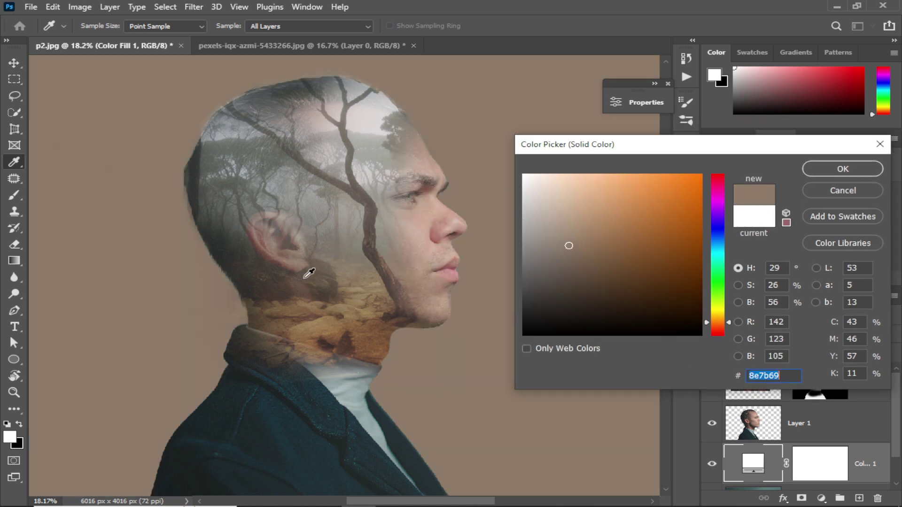
- Keep sampling darker tones until #414037 and confirm it as the background colour
left_click(272, 282)
left_click(251, 262)
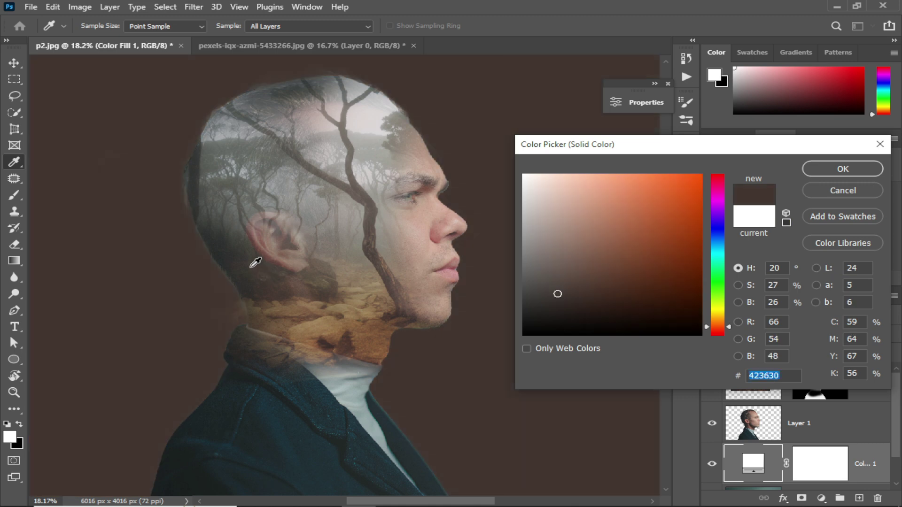
left_click(236, 241)
left_click(242, 232)
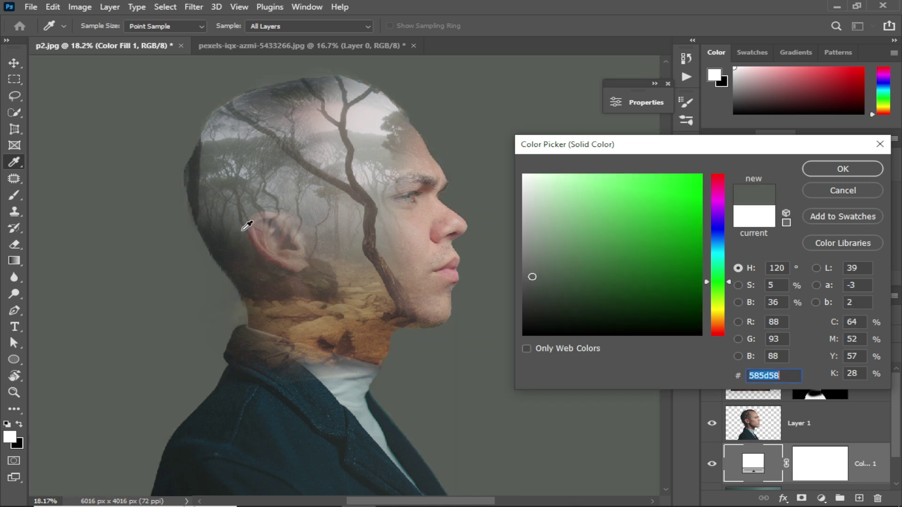
left_click(269, 298)
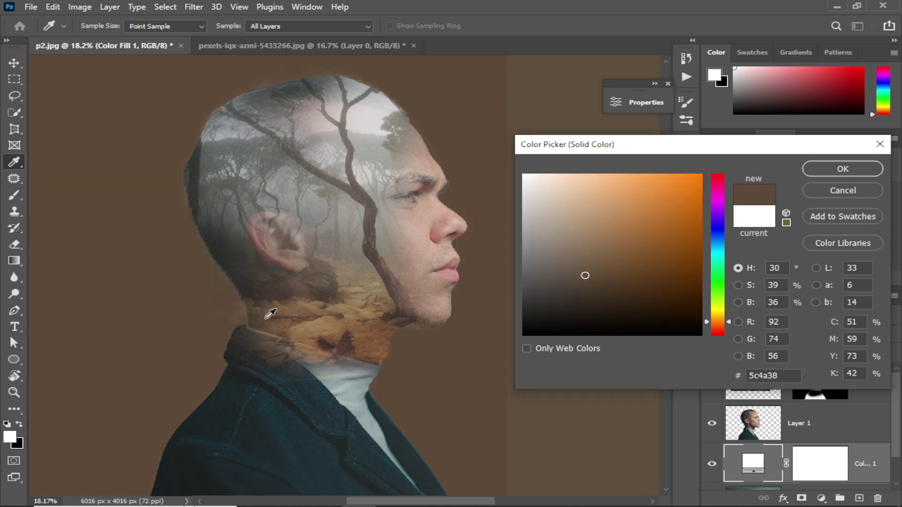
left_click(277, 315)
left_click(243, 257)
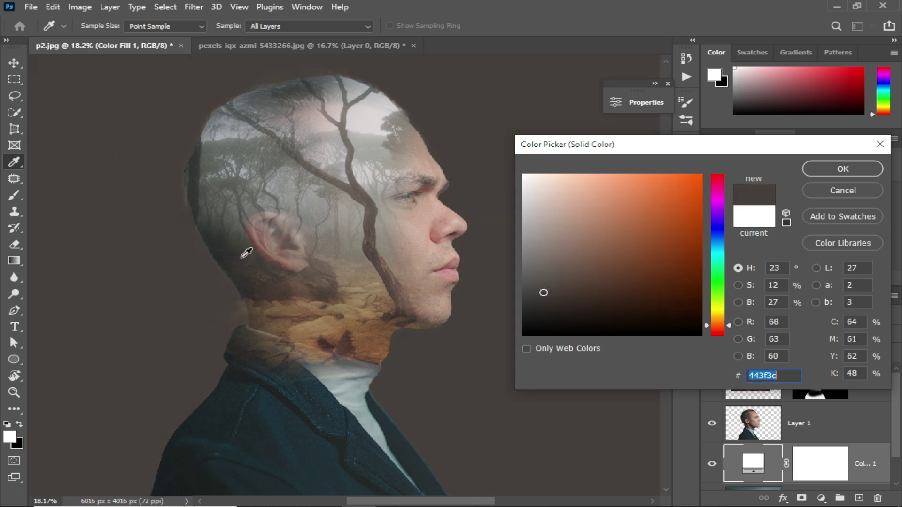
left_click(248, 248)
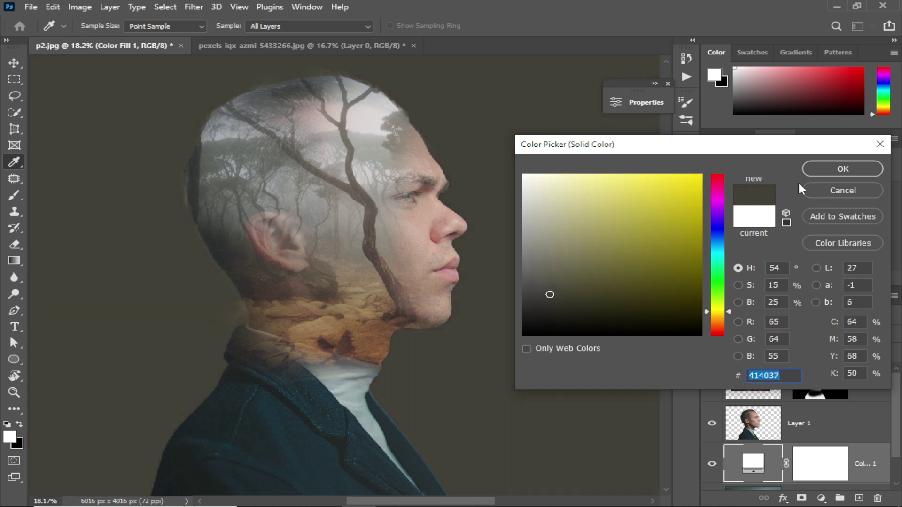
left_click(813, 170)
key("v")
scroll(420, 282, "down", 2)
scroll(459, 272, "down", 1)
- Reopen Color Fill 1 and sample a lighter grey-green, #5a605d, from the canvas
scroll(371, 265, "down", 1)
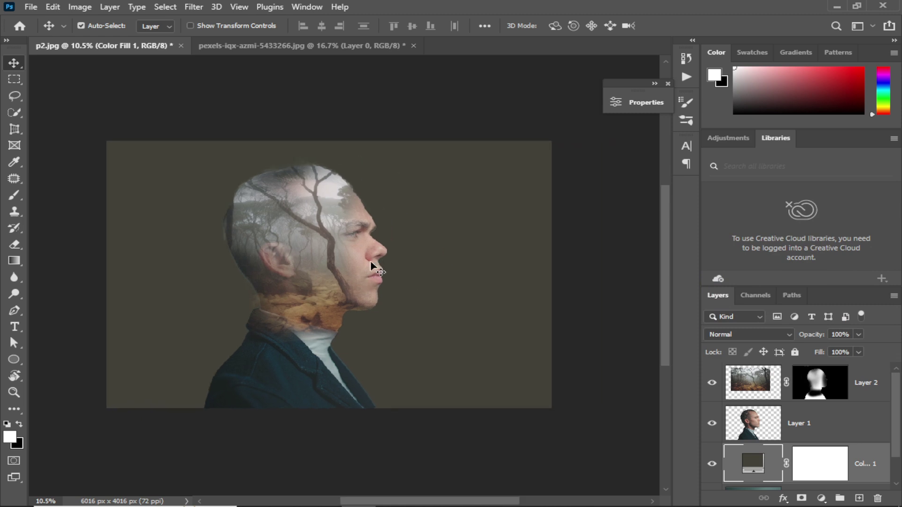
scroll(371, 265, "up", 2)
scroll(346, 260, "up", 1)
double_click(752, 468)
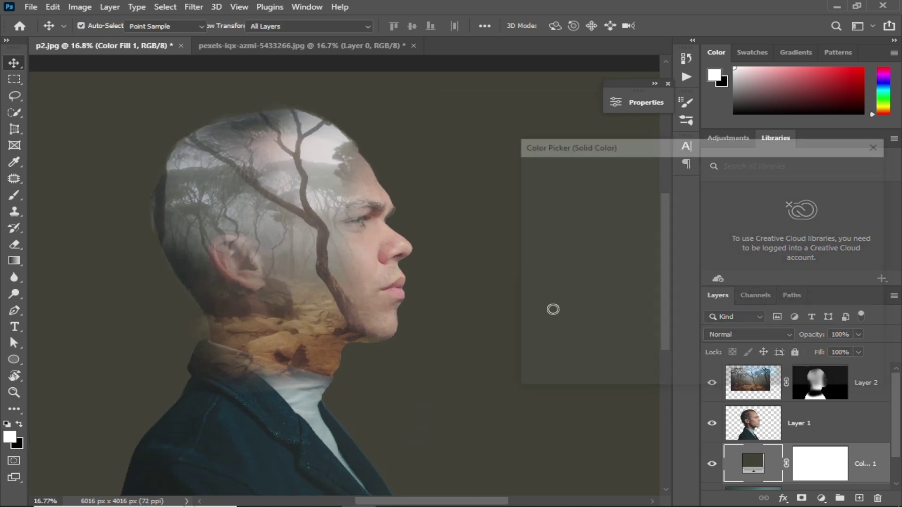
left_click(203, 236)
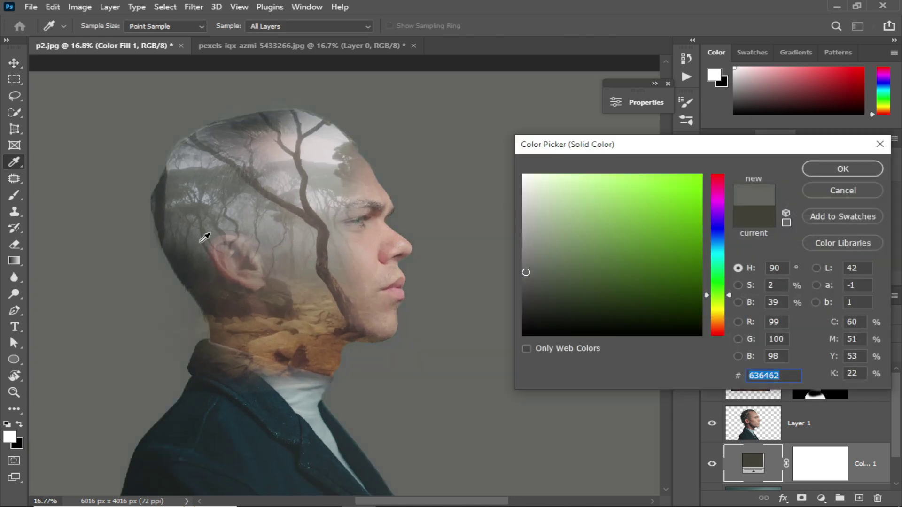
left_click(209, 247)
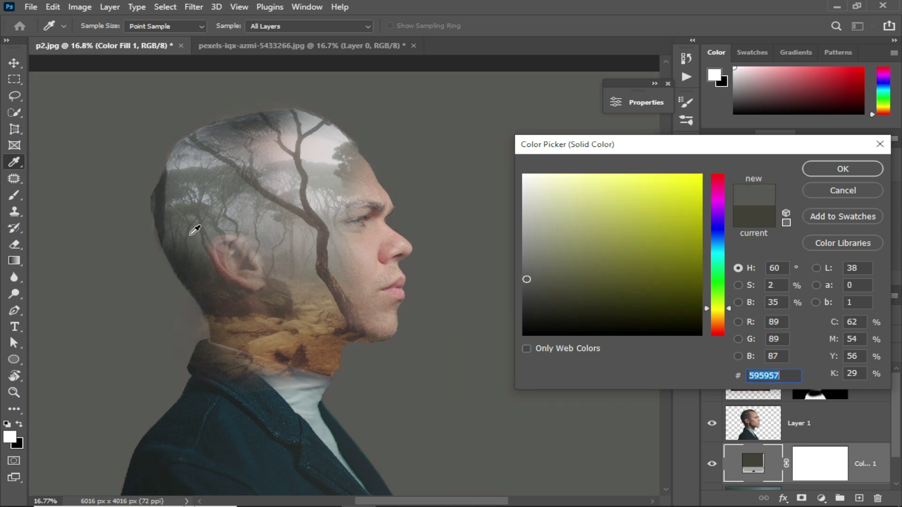
left_click(202, 226)
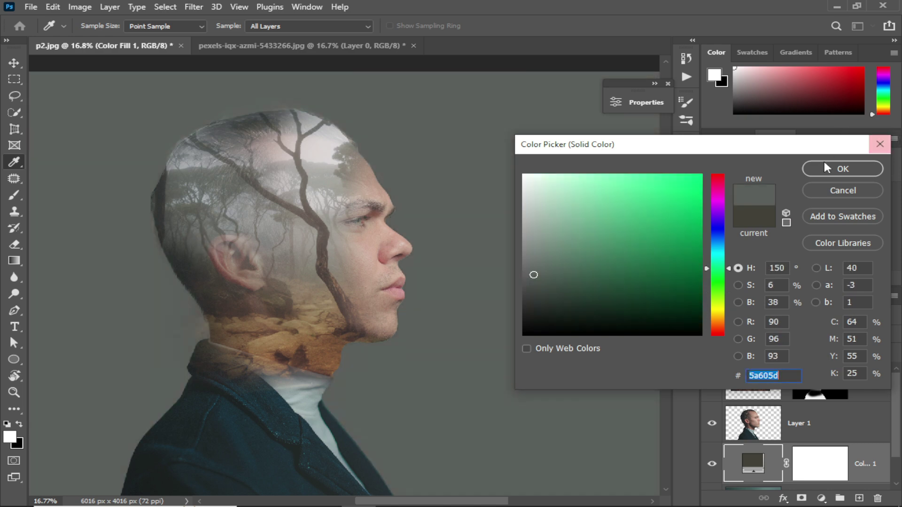
left_click(843, 168)
key("v")
key("ctrl+0")
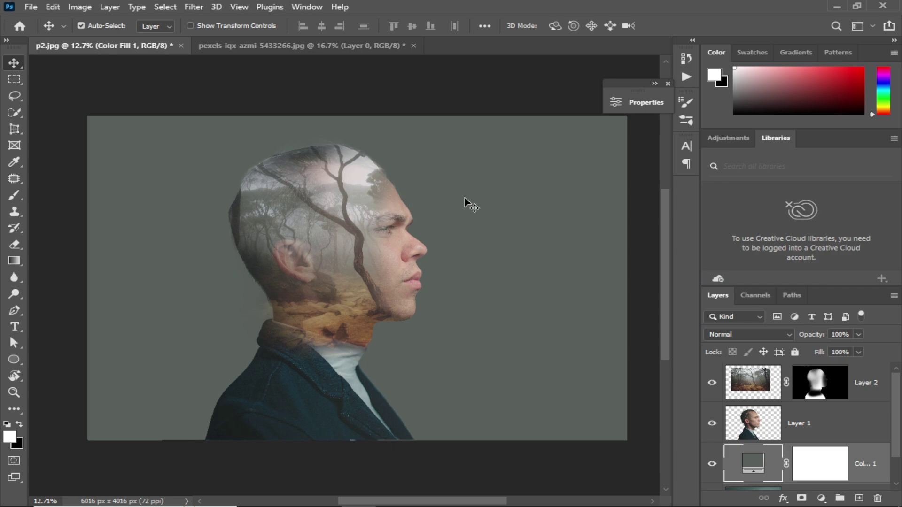